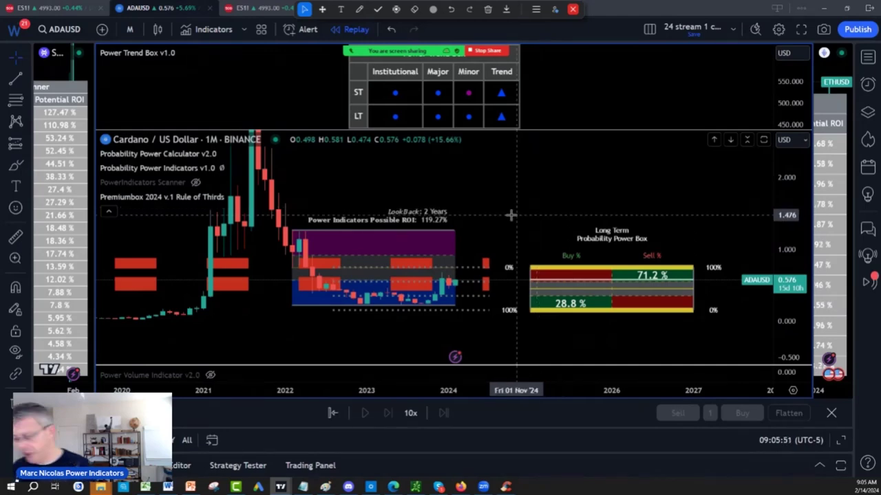
# Switch the chart to the ICPUSD symbol (Internet Computer / United States Dollar) from Coinbase
pyautogui.write('ICP')
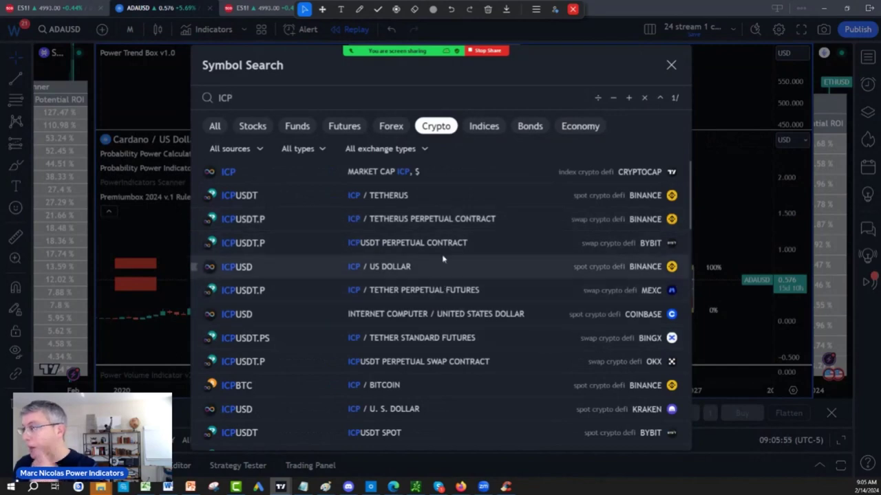
pyautogui.click(408, 269)
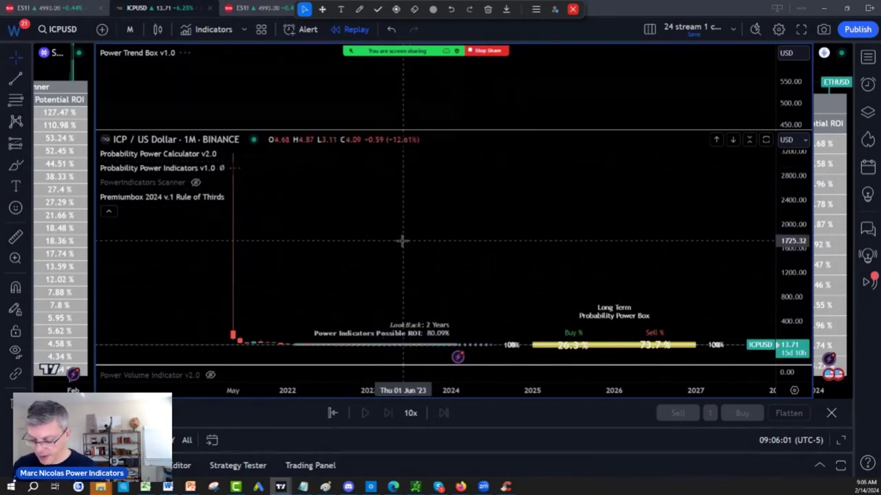
pyautogui.write('ICP')
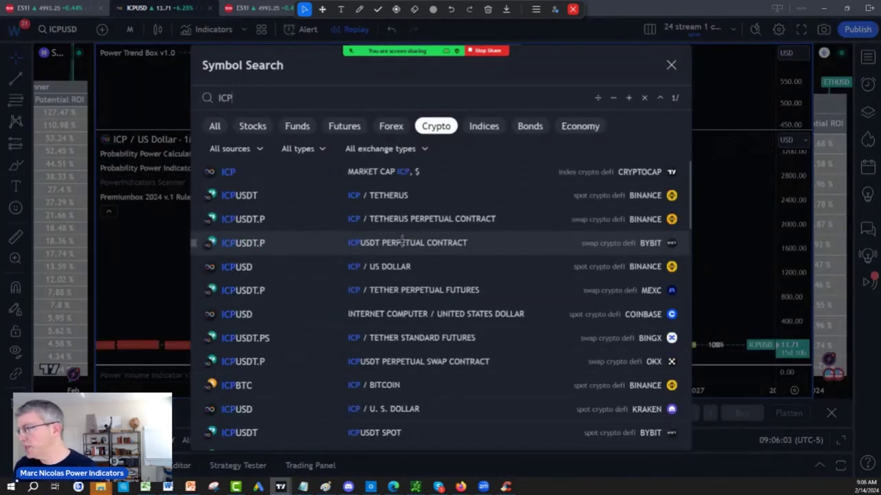
pyautogui.click(413, 314)
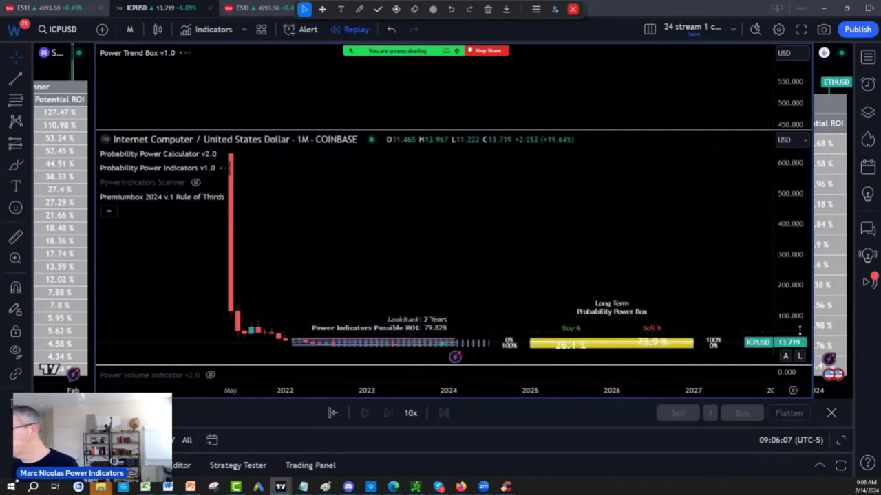
# Sketch two freehand downward strokes along the price drop that starts in May 2021, and clear all drawings
pyautogui.moveTo(793, 334); pyautogui.dragTo(778, 158)
pyautogui.moveTo(662, 264); pyautogui.dragTo(772, 308)
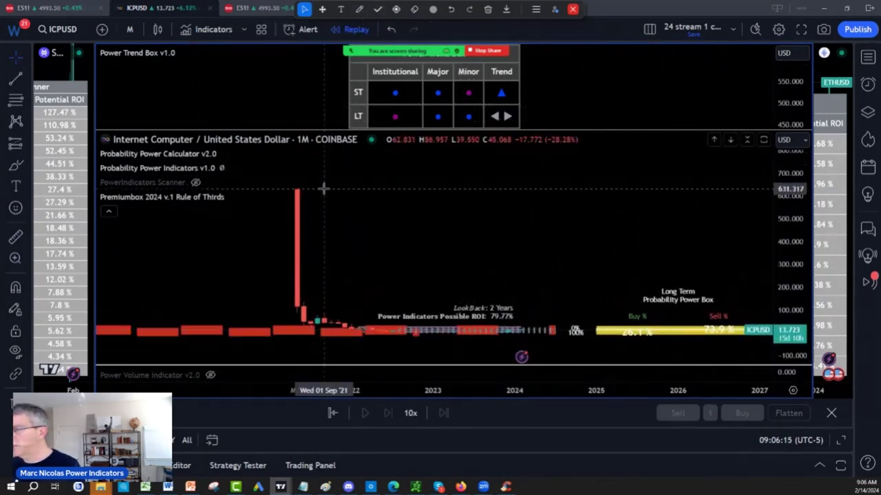
pyautogui.click(359, 9)
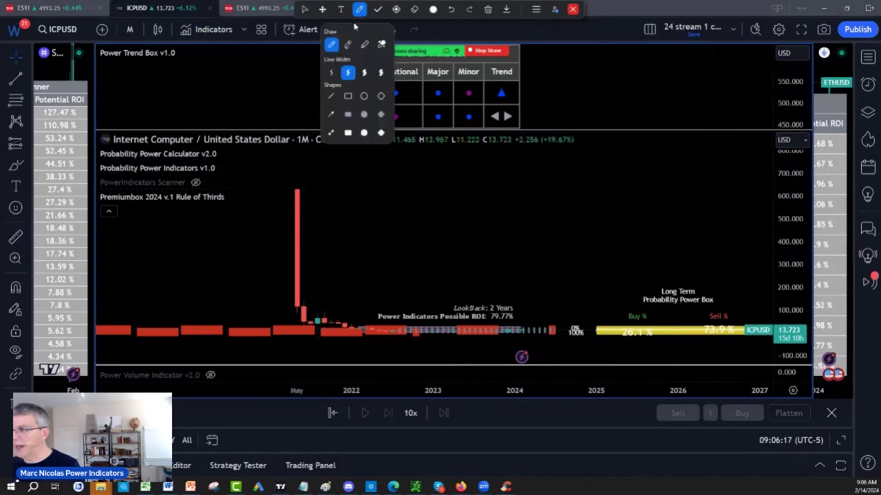
pyautogui.moveTo(284, 163); pyautogui.dragTo(419, 389)
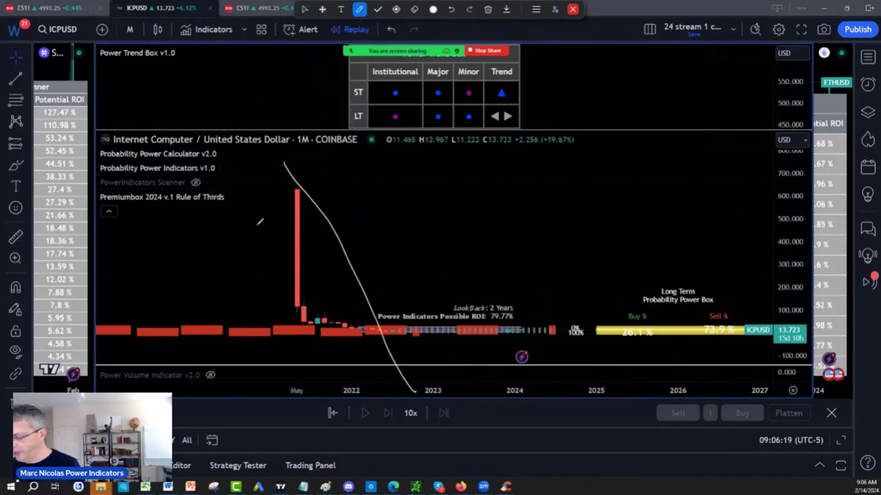
pyautogui.moveTo(255, 225); pyautogui.dragTo(396, 428)
pyautogui.click(488, 9)
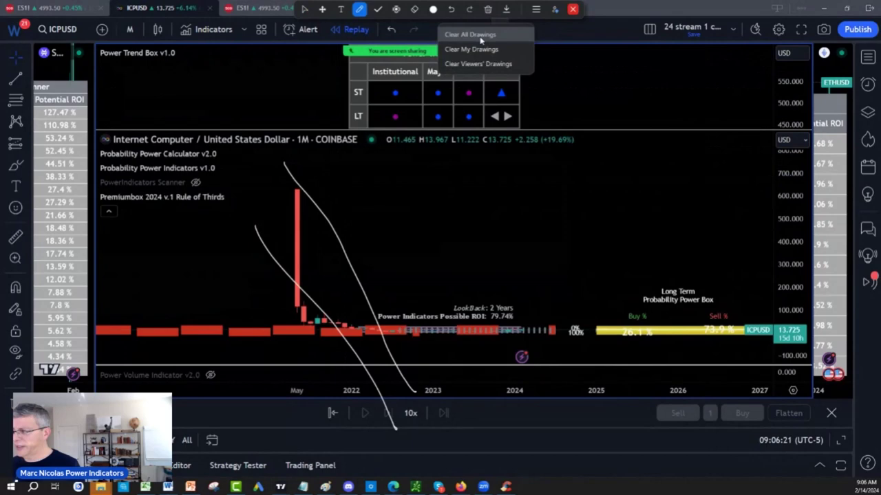
pyautogui.click(482, 34)
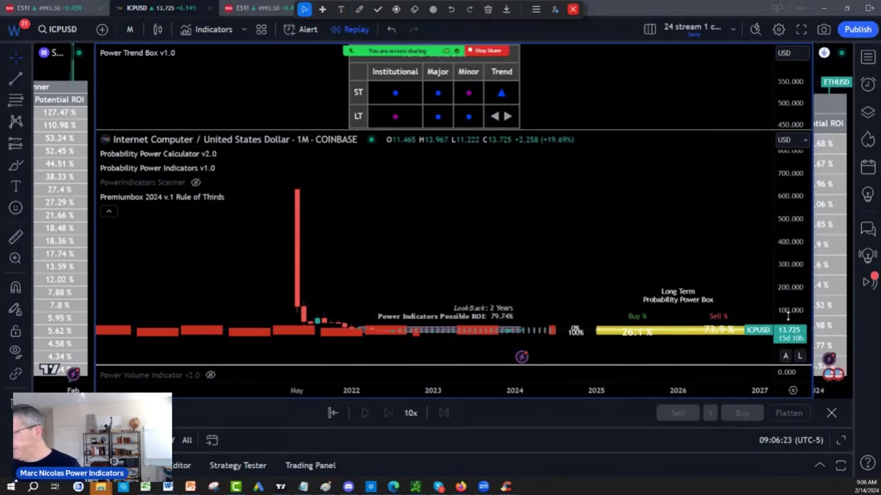
# Underline the lows in the blue zone of the 2-year lookback box with freehand pen strokes, including a loop under the late-2022 low
pyautogui.moveTo(788, 316); pyautogui.dragTo(735, 118)
pyautogui.moveTo(643, 245); pyautogui.dragTo(645, 49)
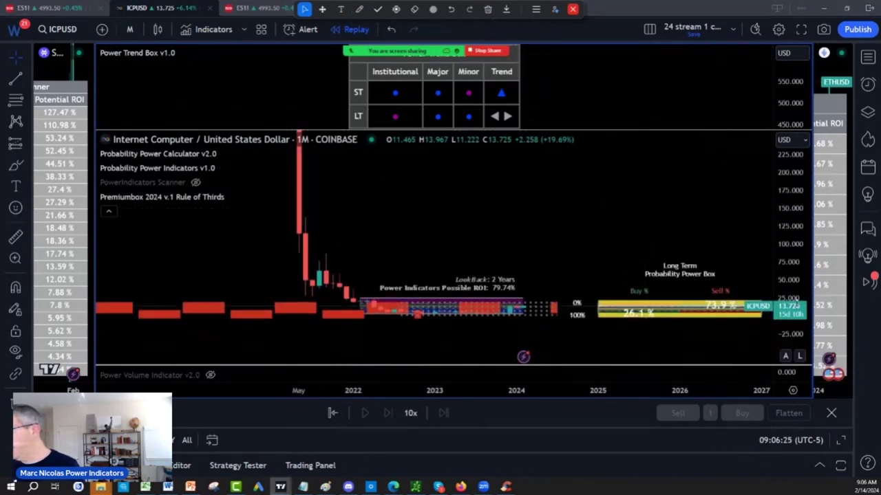
pyautogui.moveTo(795, 300); pyautogui.dragTo(757, 51)
pyautogui.moveTo(674, 267); pyautogui.dragTo(708, 114)
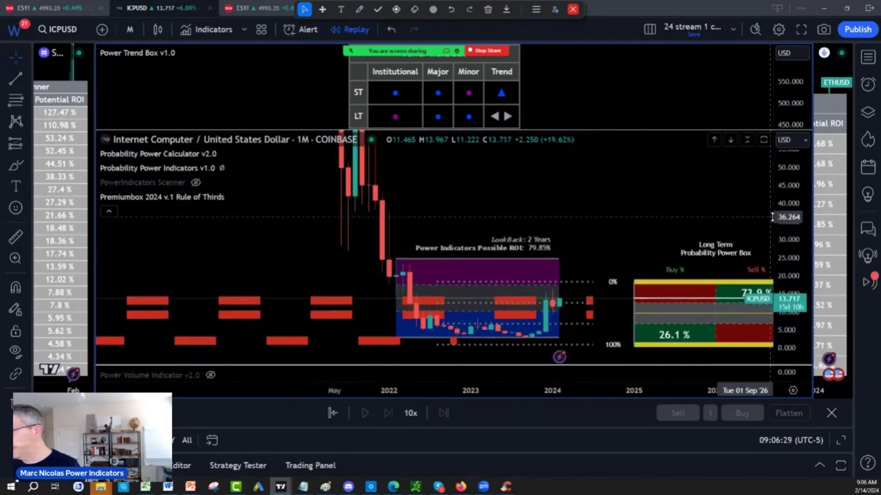
pyautogui.moveTo(653, 199); pyautogui.dragTo(563, 171)
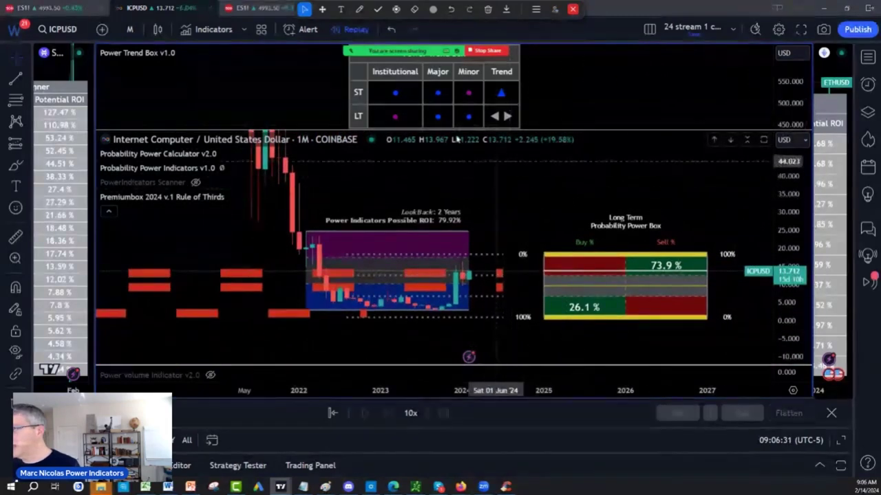
pyautogui.click(359, 9)
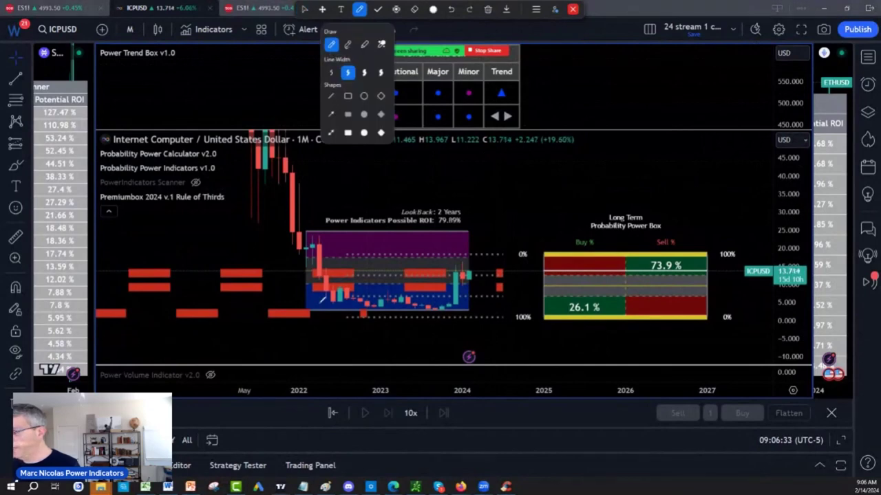
pyautogui.moveTo(314, 297); pyautogui.dragTo(334, 298)
pyautogui.moveTo(415, 313); pyautogui.dragTo(447, 304)
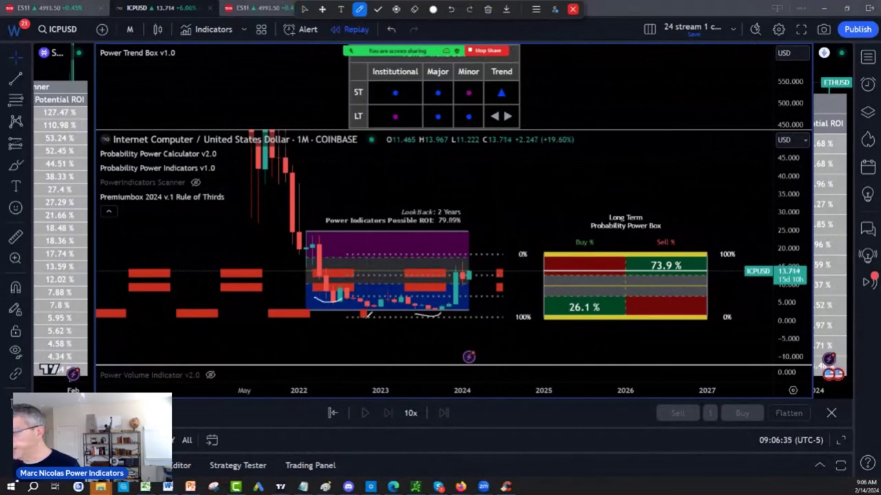
pyautogui.moveTo(368, 314); pyautogui.dragTo(379, 311)
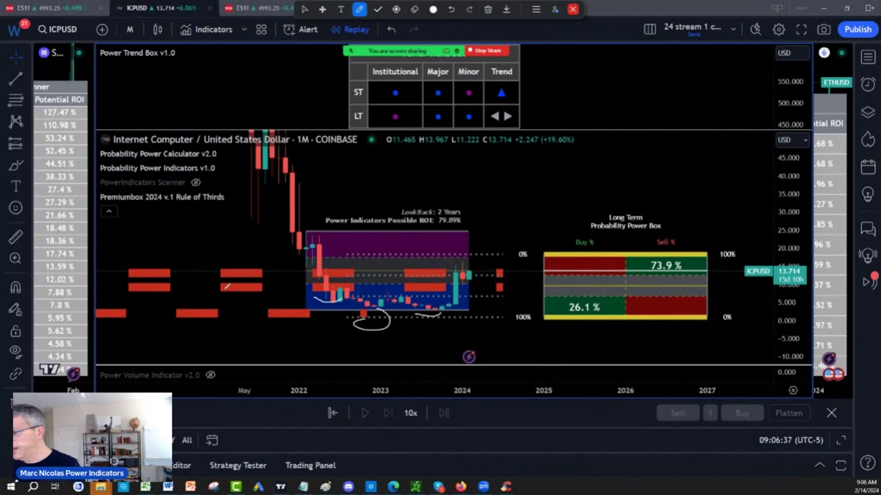
pyautogui.click(304, 9)
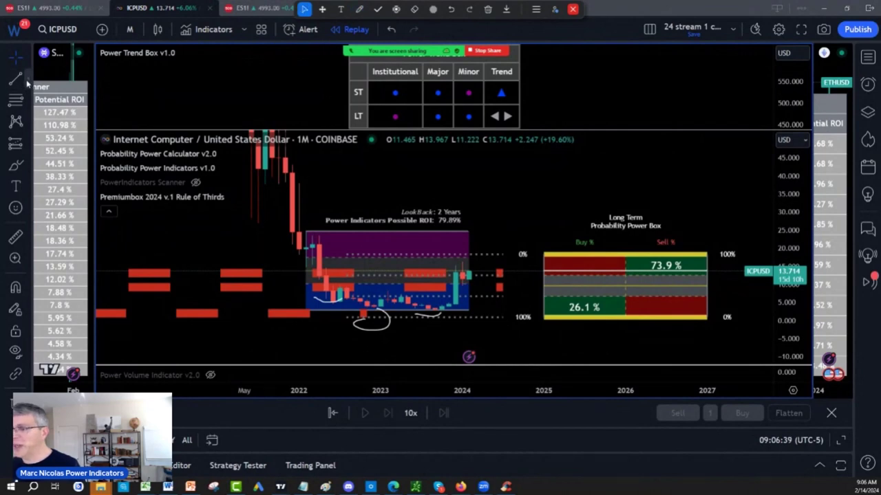
# Draw a trend line from October 2022 at about -0.55 up to November 2026 at about 15.46
pyautogui.click(29, 84)
pyautogui.click(66, 49)
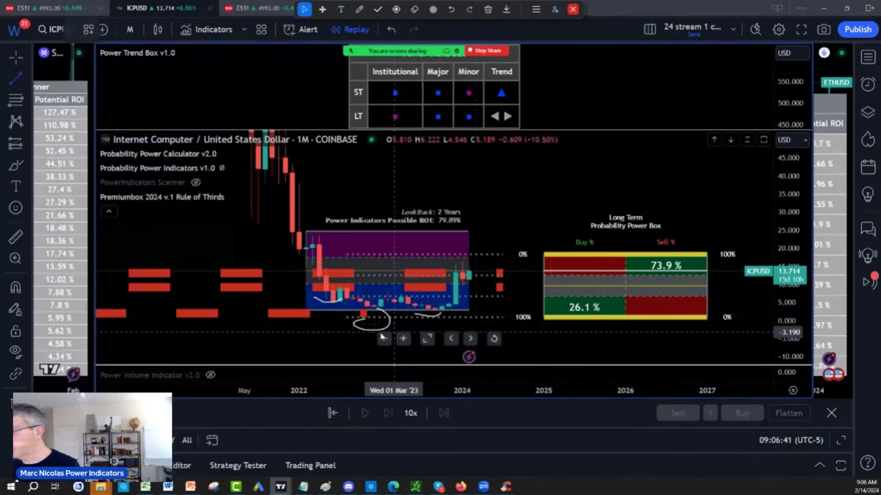
pyautogui.click(359, 323)
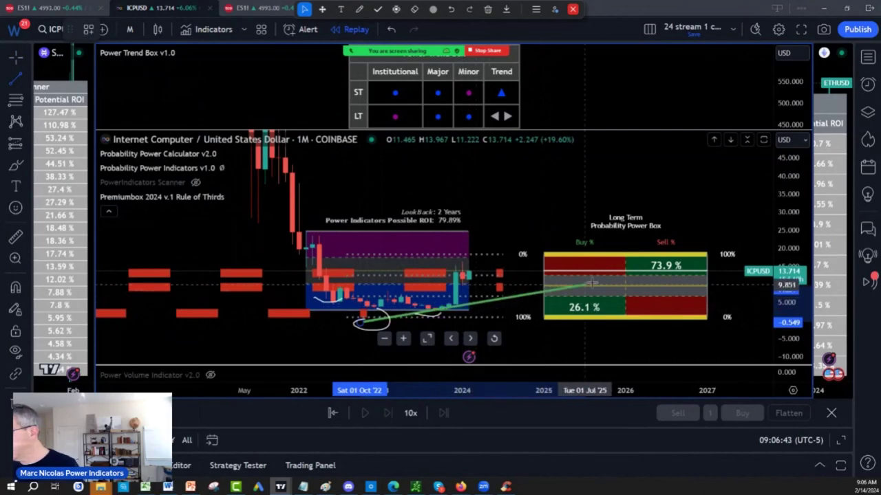
pyautogui.click(692, 264)
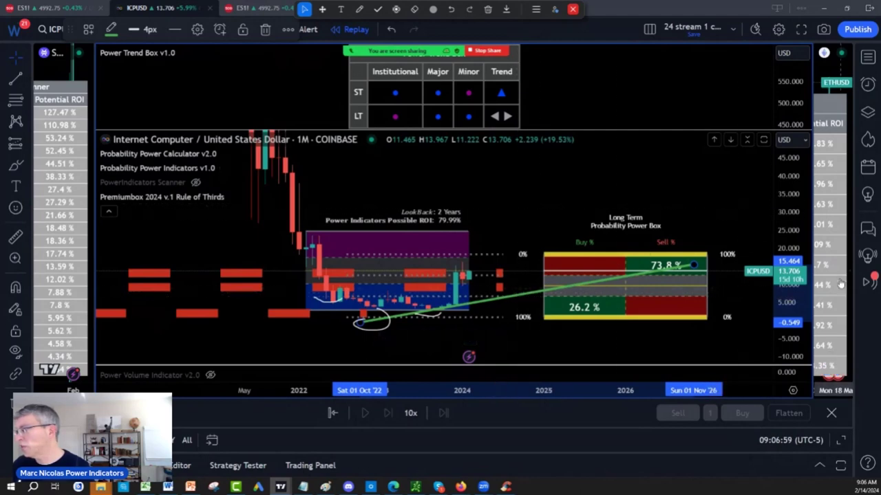
# Clear all freehand annotation drawings while keeping the green trend line on the chart
pyautogui.moveTo(786, 302); pyautogui.dragTo(783, 223)
pyautogui.moveTo(729, 222); pyautogui.dragTo(723, 186)
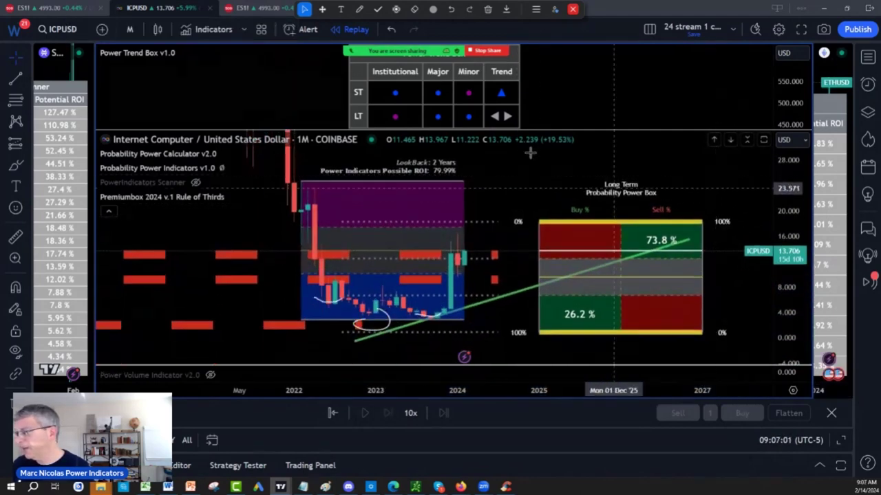
pyautogui.click(488, 9)
pyautogui.click(481, 33)
# Underline and bracket the 2023 lows at the base of the lookback box, and add a circled handwritten price beside them
pyautogui.click(359, 10)
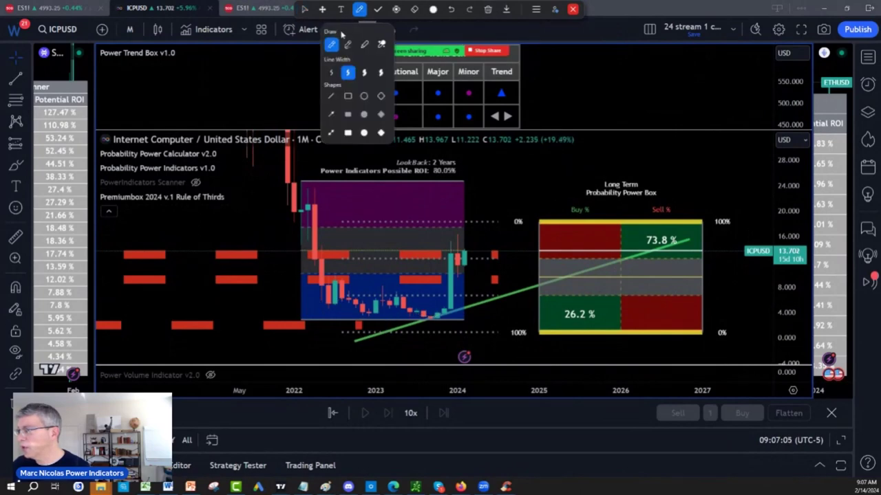
pyautogui.moveTo(401, 321); pyautogui.dragTo(474, 317)
pyautogui.moveTo(421, 330)
pyautogui.mouseDown()
pyautogui.moveTo(473, 334)
pyautogui.moveTo(491, 321)
pyautogui.moveTo(418, 322)
pyautogui.mouseUp()
pyautogui.moveTo(508, 311)
pyautogui.mouseDown()
pyautogui.moveTo(500, 326)
pyautogui.moveTo(512, 302)
pyautogui.moveTo(518, 337)
pyautogui.moveTo(491, 328)
pyautogui.moveTo(515, 331)
pyautogui.mouseUp()
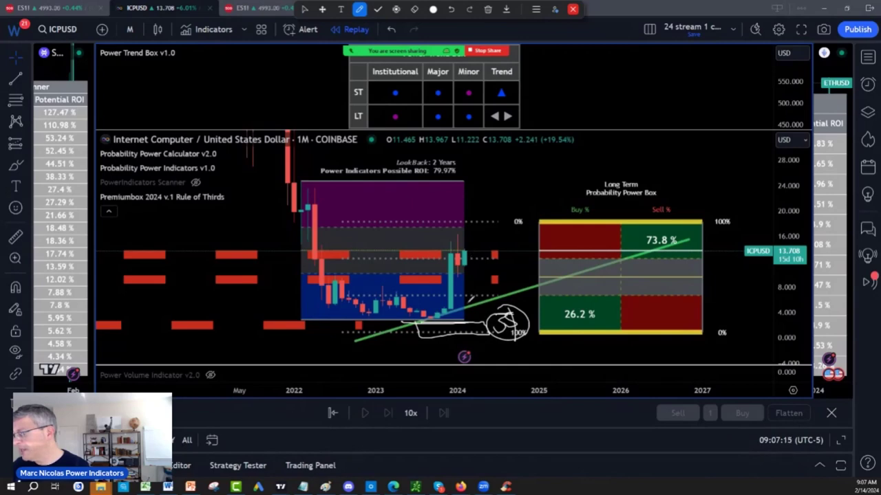
pyautogui.press('Escape')
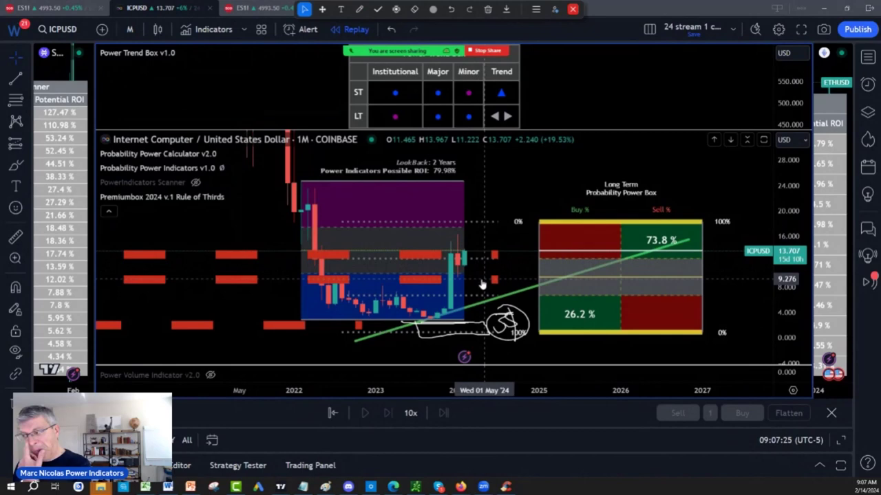
# Handwrite the price levels 675, 8.9 and 12.5 along the rising green trend line with the pen
pyautogui.click(359, 9)
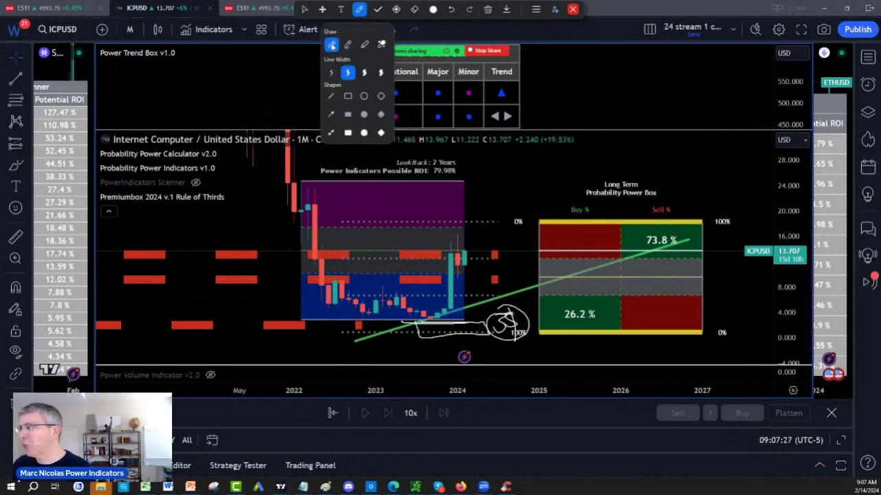
pyautogui.moveTo(535, 294)
pyautogui.mouseDown()
pyautogui.moveTo(529, 300)
pyautogui.moveTo(544, 298)
pyautogui.mouseUp()
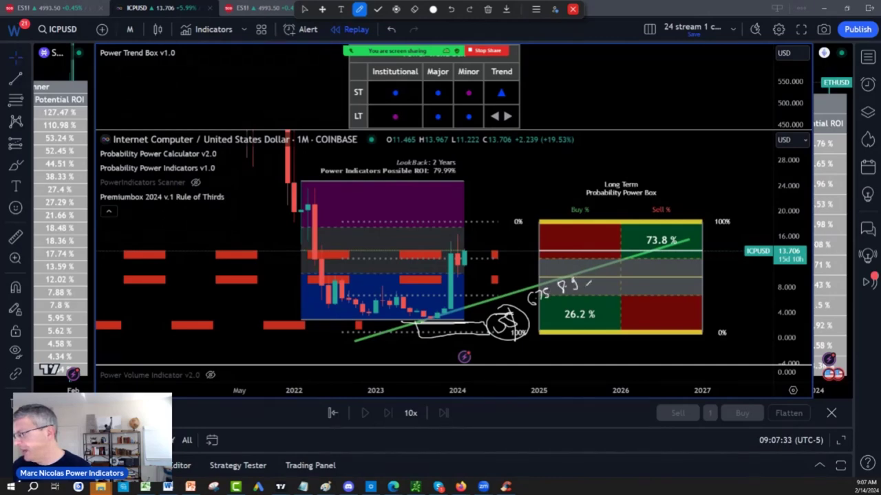
pyautogui.moveTo(590, 277); pyautogui.dragTo(591, 288)
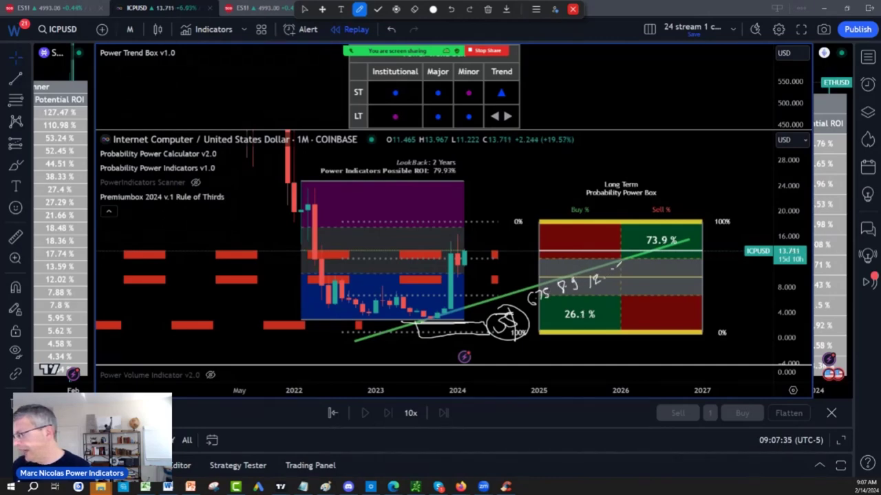
# Sketch a descending channel from the recent high toward the green trend line, with a circle and handwritten price label near its top
pyautogui.moveTo(454, 271); pyautogui.dragTo(498, 301)
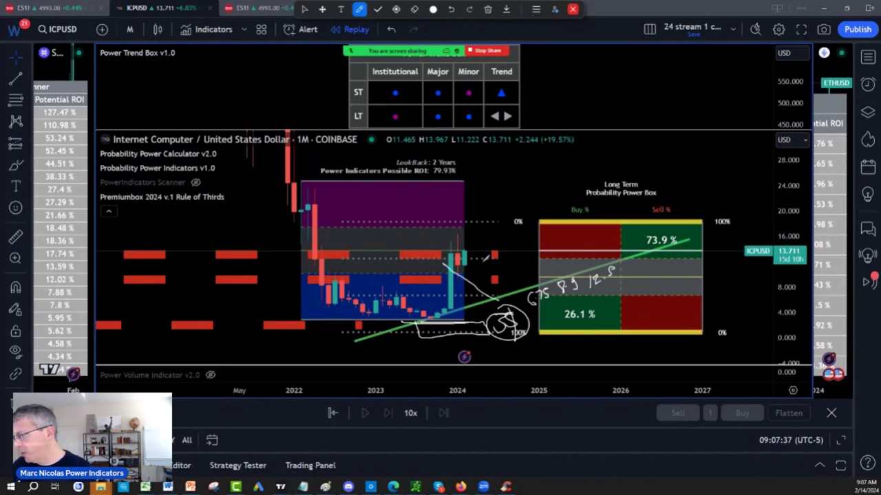
pyautogui.moveTo(457, 237); pyautogui.dragTo(506, 278)
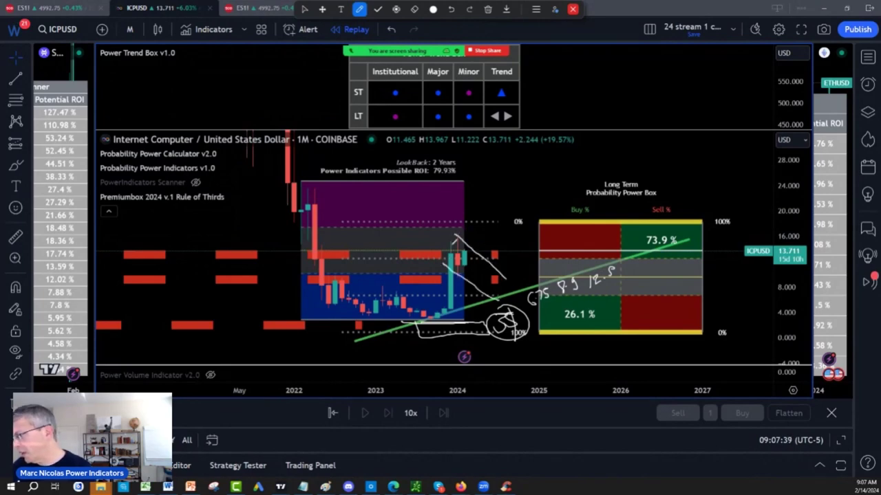
pyautogui.moveTo(454, 238); pyautogui.dragTo(466, 223)
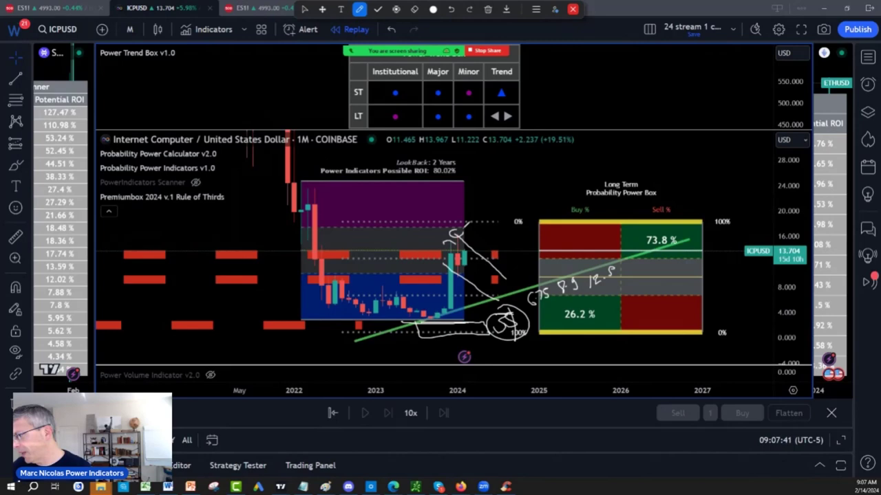
pyautogui.press('Escape')
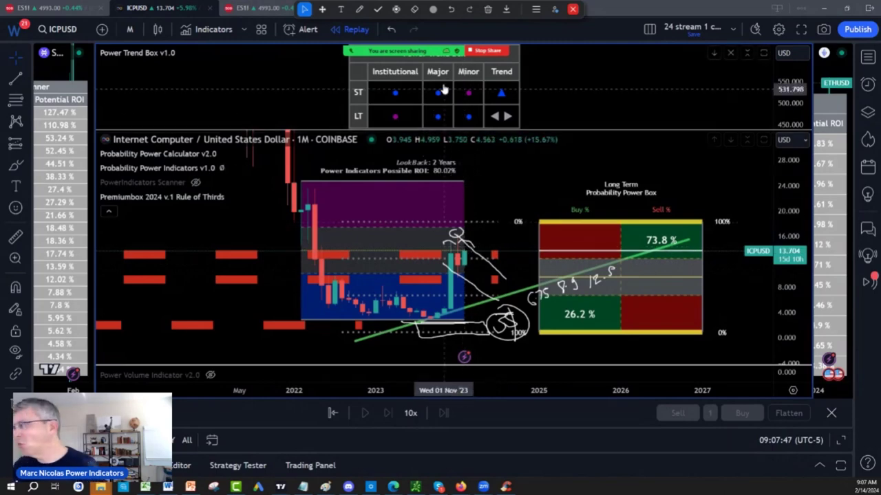
pyautogui.click(358, 9)
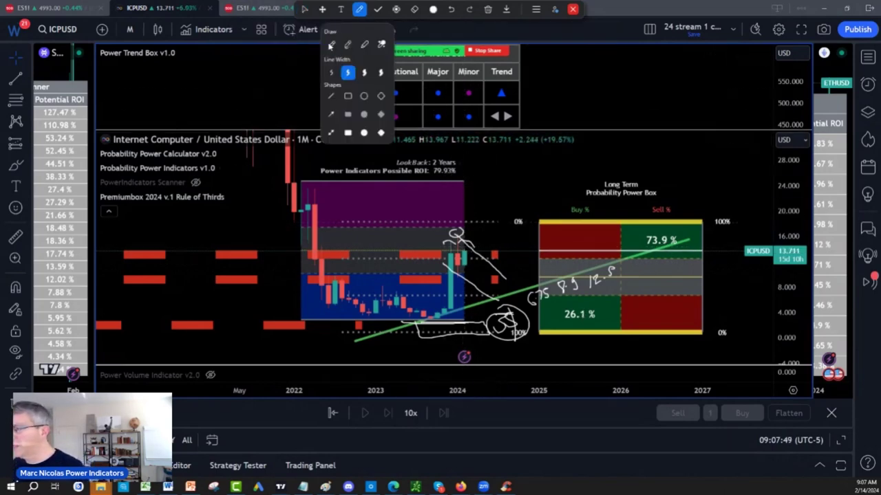
pyautogui.moveTo(476, 232)
pyautogui.mouseDown()
pyautogui.moveTo(487, 233)
pyautogui.moveTo(488, 287)
pyautogui.mouseUp()
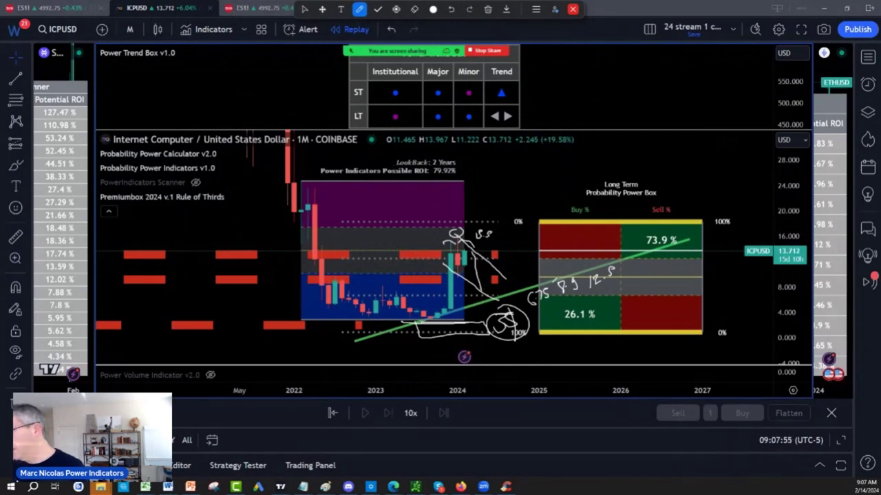
# Circle the three handwritten prices along the trend line and draw a rising arrow from the channel's lower end to the 0% level
pyautogui.moveTo(559, 274)
pyautogui.mouseDown()
pyautogui.moveTo(564, 300)
pyautogui.moveTo(585, 273)
pyautogui.moveTo(589, 288)
pyautogui.moveTo(597, 282)
pyautogui.mouseUp()
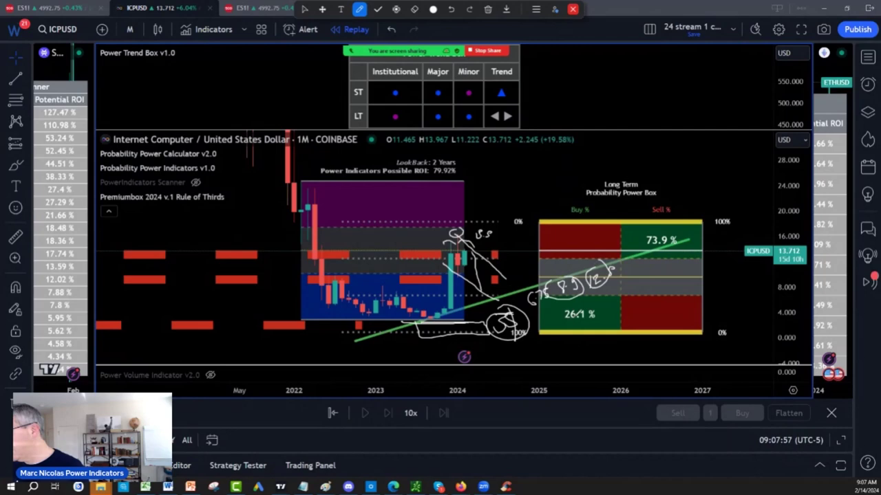
pyautogui.moveTo(536, 292)
pyautogui.mouseDown()
pyautogui.moveTo(522, 304)
pyautogui.moveTo(537, 289)
pyautogui.moveTo(506, 273)
pyautogui.mouseUp()
pyautogui.moveTo(523, 238)
pyautogui.mouseDown()
pyautogui.moveTo(527, 222)
pyautogui.moveTo(526, 239)
pyautogui.moveTo(523, 227)
pyautogui.mouseUp()
pyautogui.press('Escape')
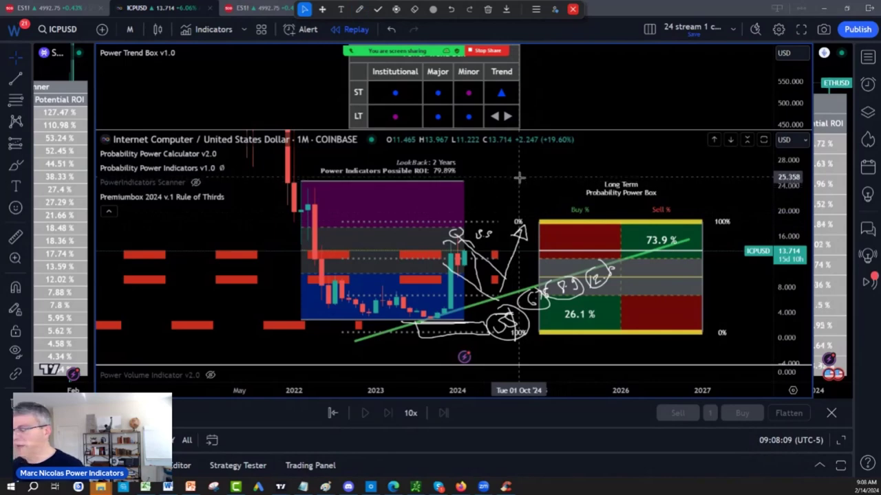
# Handwrite and circle the price target 22.5 above the rising arrow, and add the enclosed targets 36, 59 and 65 above the probability box
pyautogui.click(358, 10)
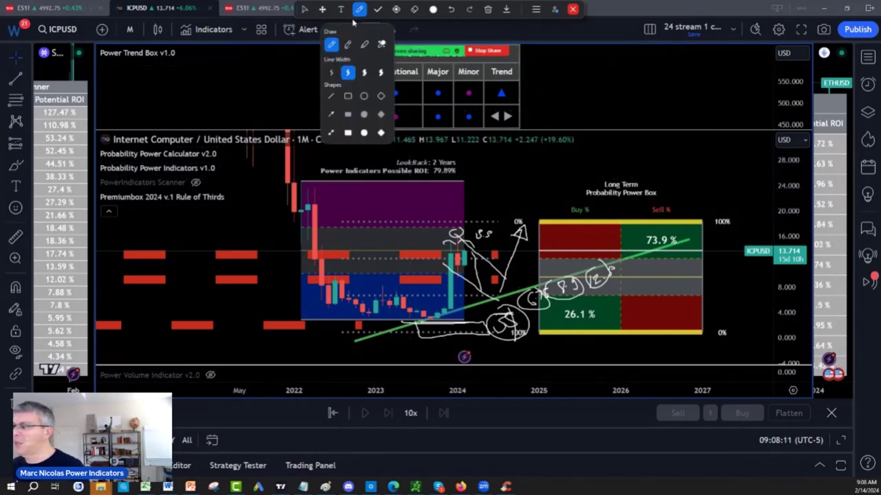
pyautogui.moveTo(509, 180)
pyautogui.mouseDown()
pyautogui.moveTo(501, 182)
pyautogui.moveTo(557, 202)
pyautogui.moveTo(532, 168)
pyautogui.mouseUp()
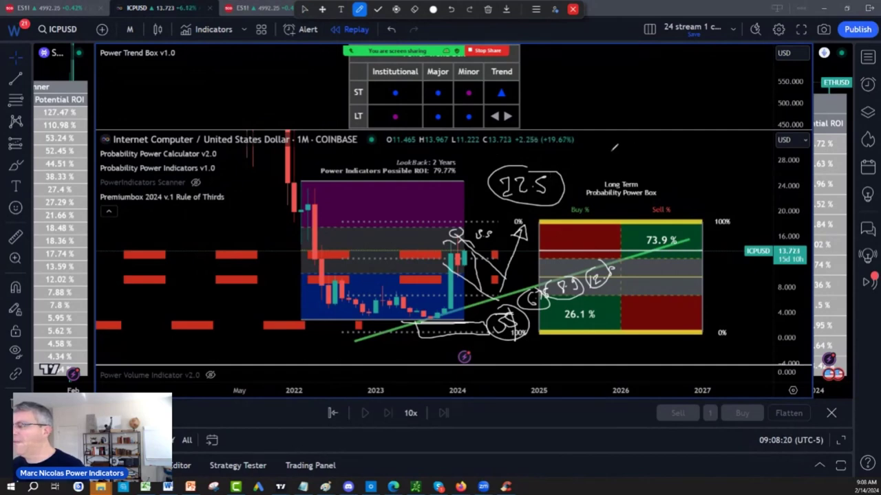
pyautogui.moveTo(608, 153)
pyautogui.mouseDown()
pyautogui.moveTo(630, 166)
pyautogui.moveTo(644, 146)
pyautogui.moveTo(630, 177)
pyautogui.mouseUp()
pyautogui.moveTo(662, 144)
pyautogui.mouseDown()
pyautogui.moveTo(659, 171)
pyautogui.moveTo(693, 166)
pyautogui.mouseUp()
pyautogui.moveTo(707, 147)
pyautogui.mouseDown()
pyautogui.moveTo(712, 141)
pyautogui.moveTo(721, 169)
pyautogui.moveTo(703, 173)
pyautogui.mouseUp()
pyautogui.moveTo(742, 147); pyautogui.dragTo(718, 197)
pyautogui.moveTo(749, 172)
pyautogui.mouseDown()
pyautogui.moveTo(738, 187)
pyautogui.moveTo(748, 194)
pyautogui.mouseUp()
pyautogui.moveTo(699, 147); pyautogui.dragTo(704, 201)
pyautogui.moveTo(705, 201)
pyautogui.mouseDown()
pyautogui.moveTo(746, 195)
pyautogui.moveTo(685, 165)
pyautogui.mouseUp()
pyautogui.moveTo(623, 147)
pyautogui.mouseDown()
pyautogui.moveTo(688, 173)
pyautogui.moveTo(626, 140)
pyautogui.mouseUp()
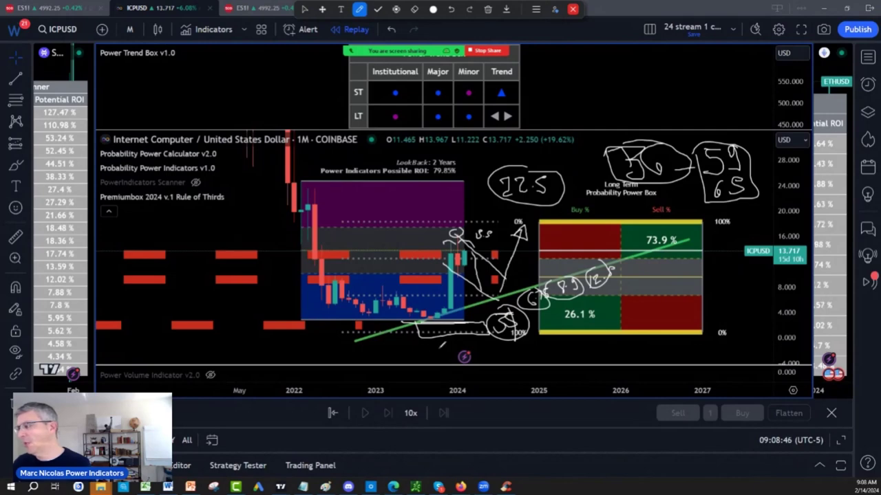
# Circle the lows and the prices along the trend line, underline the current price level, and handwrite two prices in the probability box's upper buy area
pyautogui.moveTo(414, 331)
pyautogui.mouseDown()
pyautogui.moveTo(440, 337)
pyautogui.moveTo(458, 313)
pyautogui.moveTo(516, 299)
pyautogui.moveTo(520, 306)
pyautogui.moveTo(570, 272)
pyautogui.moveTo(602, 285)
pyautogui.moveTo(619, 274)
pyautogui.mouseUp()
pyautogui.moveTo(521, 251); pyautogui.dragTo(554, 253)
pyautogui.moveTo(571, 240)
pyautogui.mouseDown()
pyautogui.moveTo(574, 251)
pyautogui.moveTo(593, 249)
pyautogui.mouseUp()
pyautogui.moveTo(561, 213)
pyautogui.mouseDown()
pyautogui.moveTo(572, 227)
pyautogui.moveTo(596, 216)
pyautogui.mouseUp()
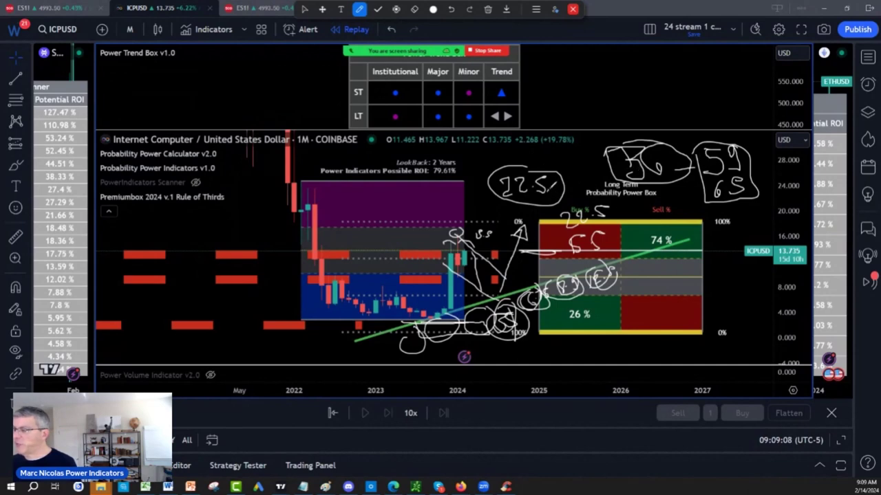
# Draw a long descending arrow from the circled 22.5 target, and handwrite and circle "2-3 yrs" below the probability box
pyautogui.moveTo(551, 185)
pyautogui.mouseDown()
pyautogui.moveTo(626, 180)
pyautogui.moveTo(782, 478)
pyautogui.mouseUp()
pyautogui.moveTo(737, 439)
pyautogui.mouseDown()
pyautogui.moveTo(819, 428)
pyautogui.moveTo(721, 458)
pyautogui.mouseUp()
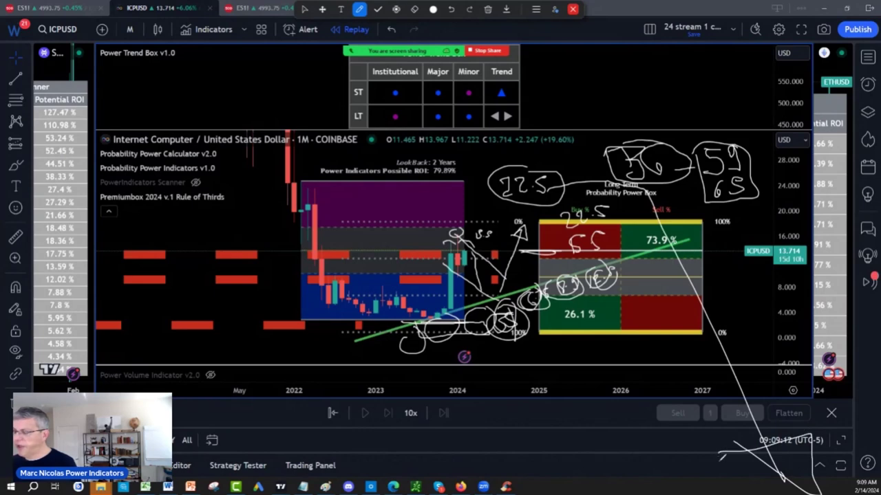
pyautogui.moveTo(621, 343)
pyautogui.mouseDown()
pyautogui.moveTo(643, 372)
pyautogui.moveTo(662, 372)
pyautogui.mouseUp()
pyautogui.moveTo(665, 352); pyautogui.dragTo(676, 350)
pyautogui.moveTo(678, 340)
pyautogui.mouseDown()
pyautogui.moveTo(705, 355)
pyautogui.moveTo(746, 351)
pyautogui.mouseUp()
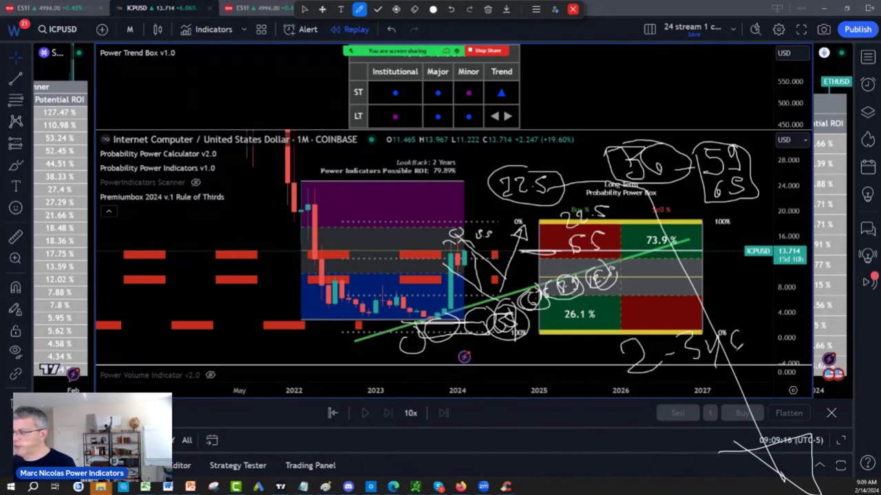
pyautogui.moveTo(716, 311)
pyautogui.mouseDown()
pyautogui.moveTo(565, 372)
pyautogui.moveTo(695, 306)
pyautogui.mouseUp()
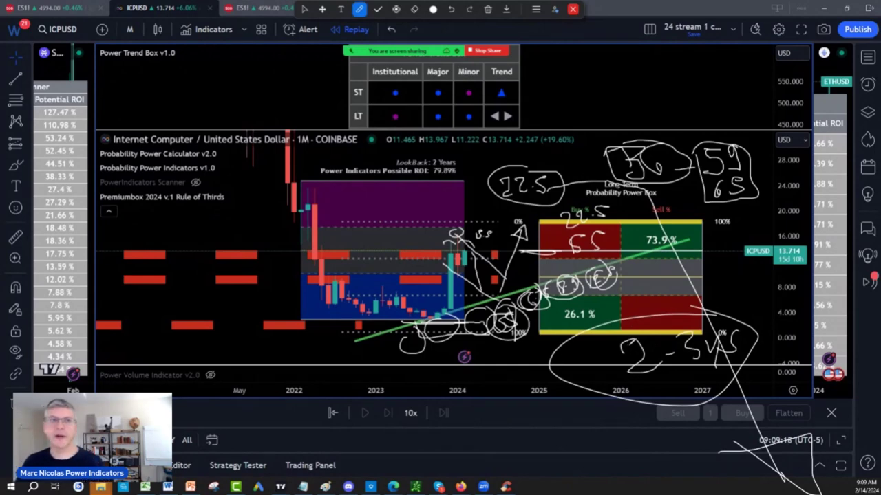
# Clear all freehand annotations from the screen, leaving the chart and its green trend line
pyautogui.click(488, 9)
pyautogui.click(481, 32)
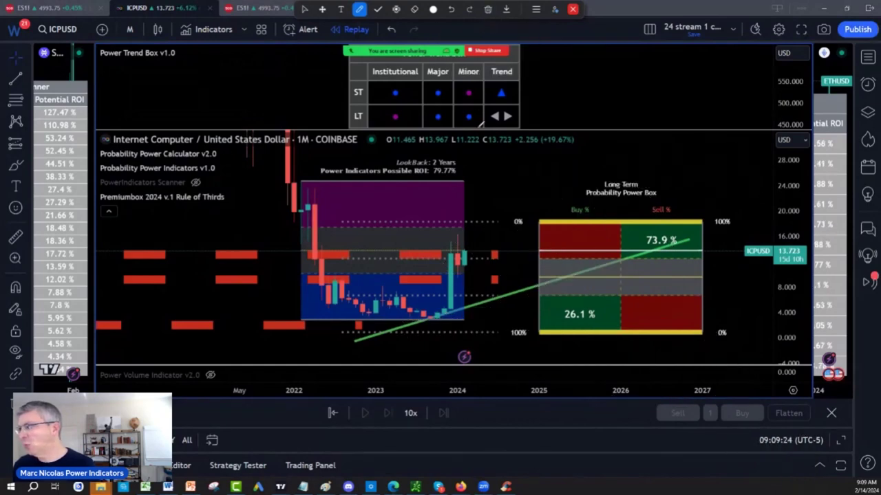